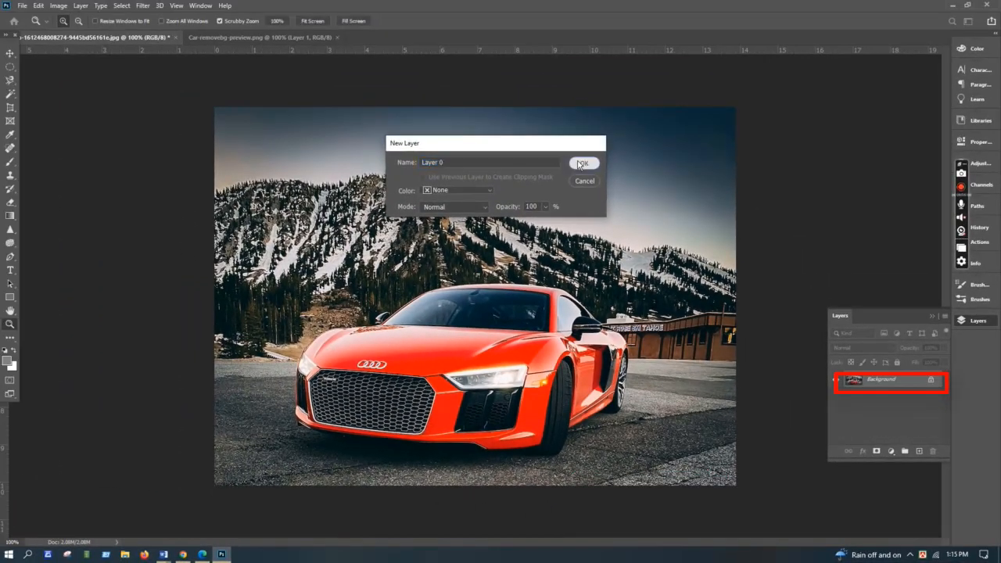
- Convert the background to a regular layer named Layer 0 and bring the white CAR lettering into the photo, placing it just above the car
{"action": "left_click", "coordinate": [581, 164]}
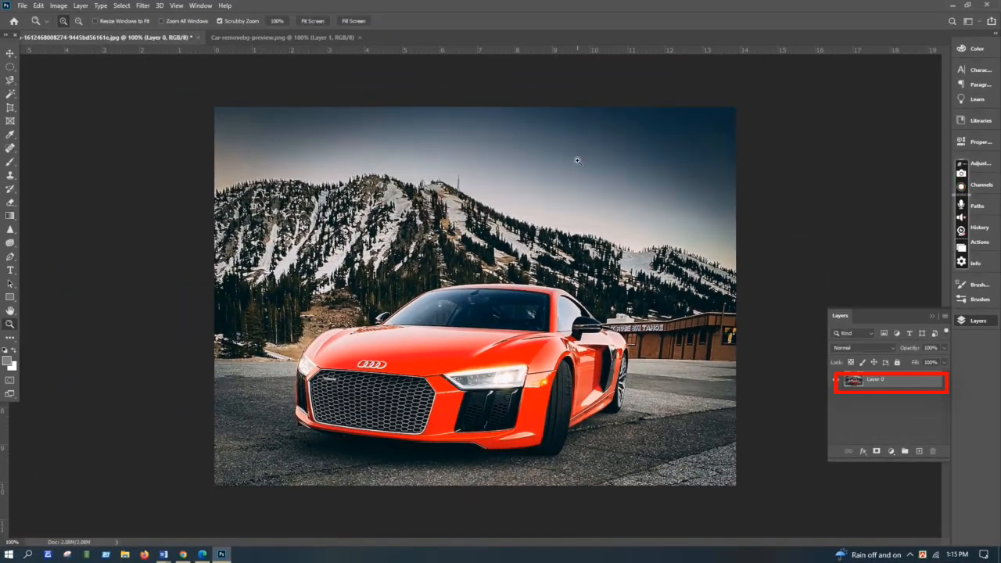
{"action": "key", "text": "v"}
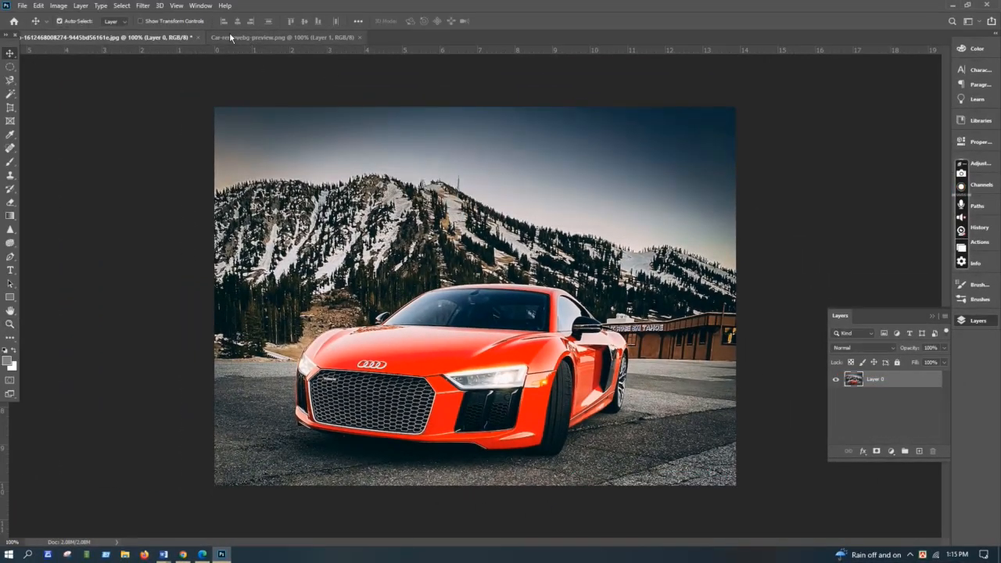
{"action": "left_click", "coordinate": [229, 35]}
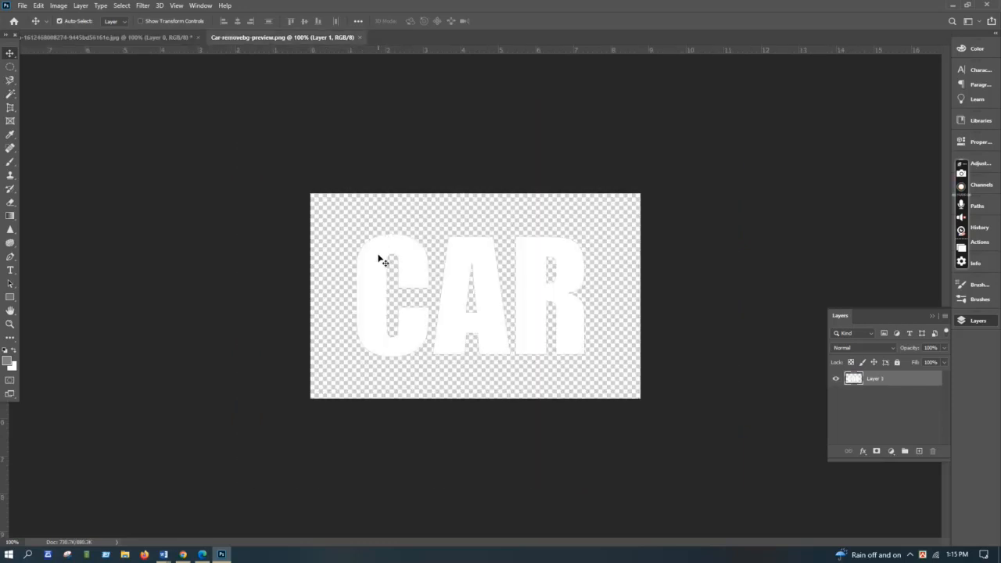
{"action": "left_click_drag", "start_coordinate": [380, 261], "coordinate": [445, 260]}
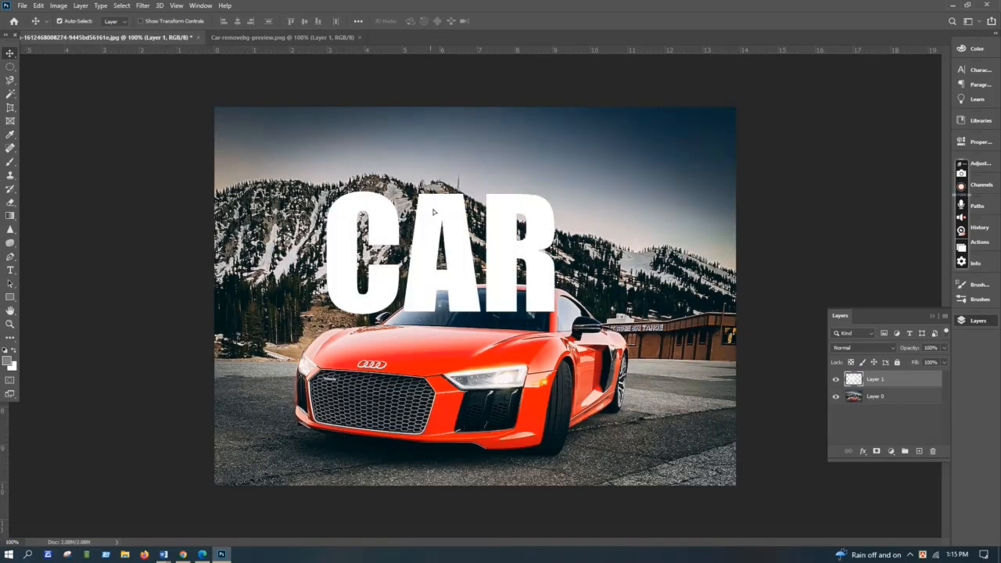
{"action": "left_click_drag", "start_coordinate": [435, 226], "coordinate": [470, 307]}
{"action": "left_click_drag", "start_coordinate": [469, 269], "coordinate": [444, 171]}
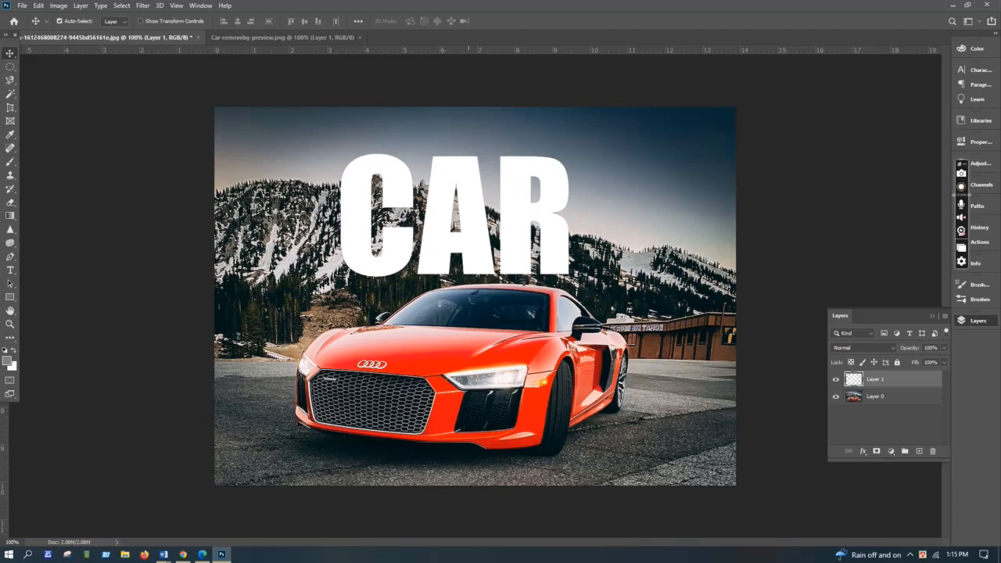
- Select the car on Layer 0 with the automatic Subject selection and copy it to a new layer
{"action": "left_click", "coordinate": [891, 401]}
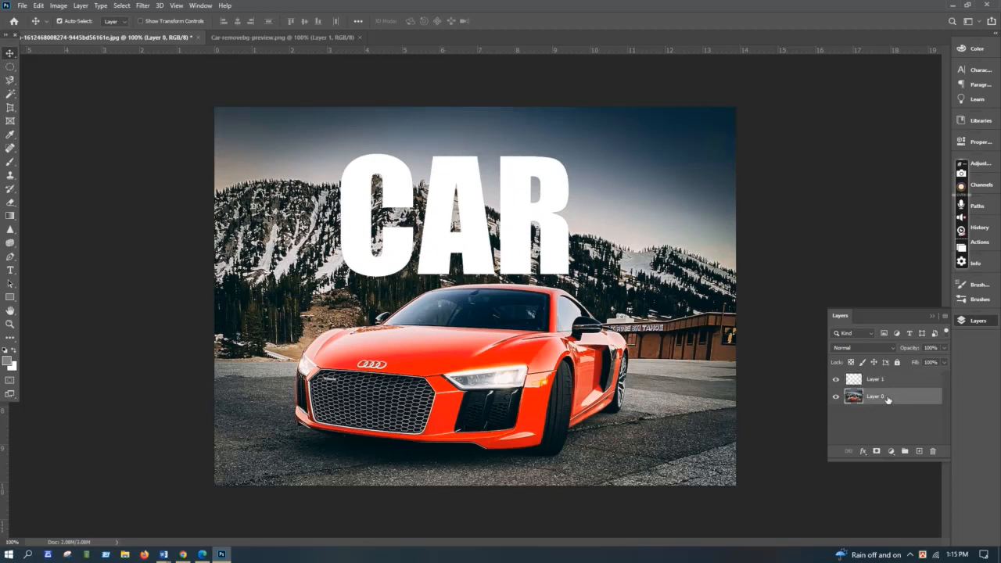
{"action": "left_click", "coordinate": [122, 5]}
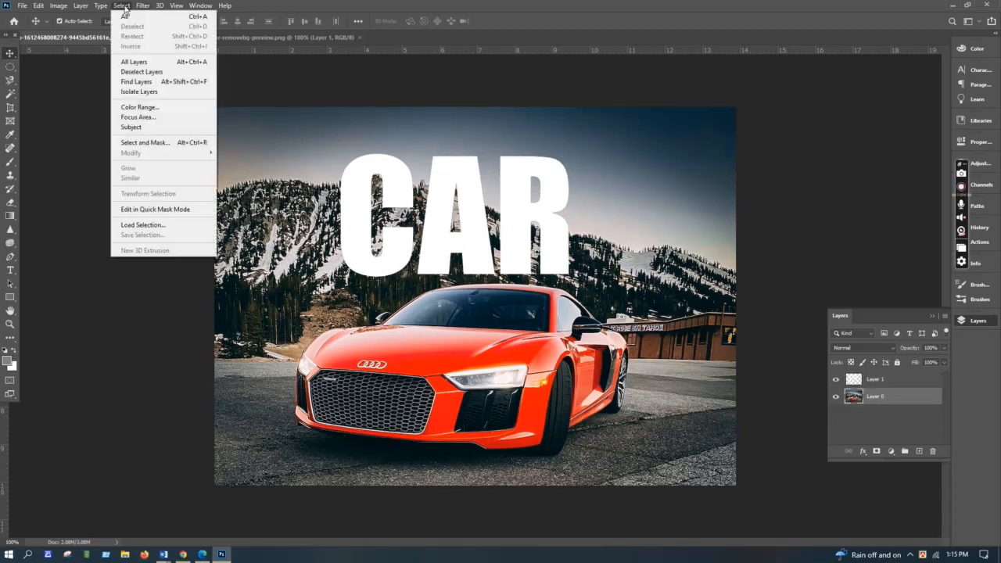
{"action": "left_click", "coordinate": [136, 131]}
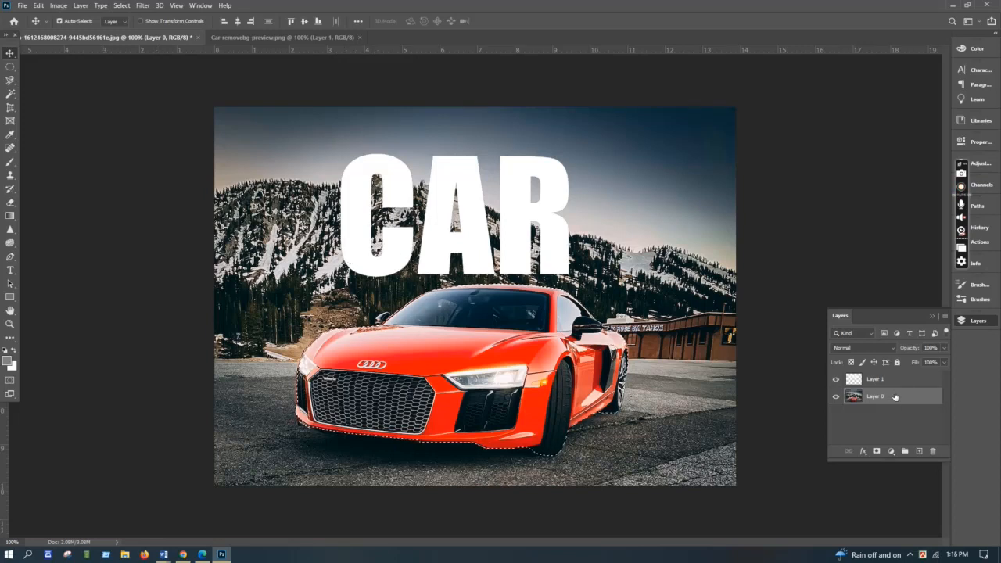
{"action": "key", "text": "ctrl+j"}
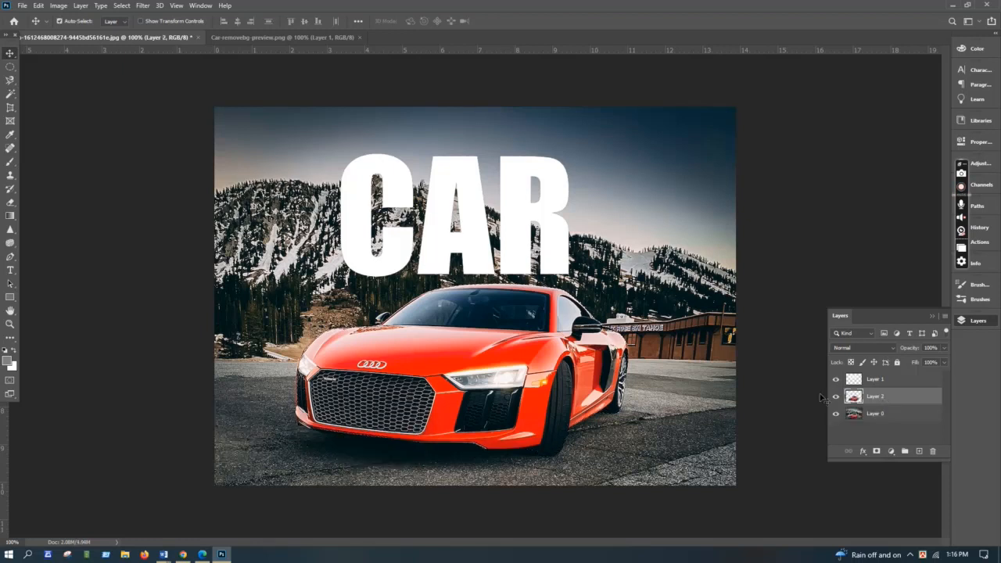
- Move the car cutout layer above the CAR lettering layer and add a layer mask to it
{"action": "left_click_drag", "start_coordinate": [889, 399], "coordinate": [887, 379]}
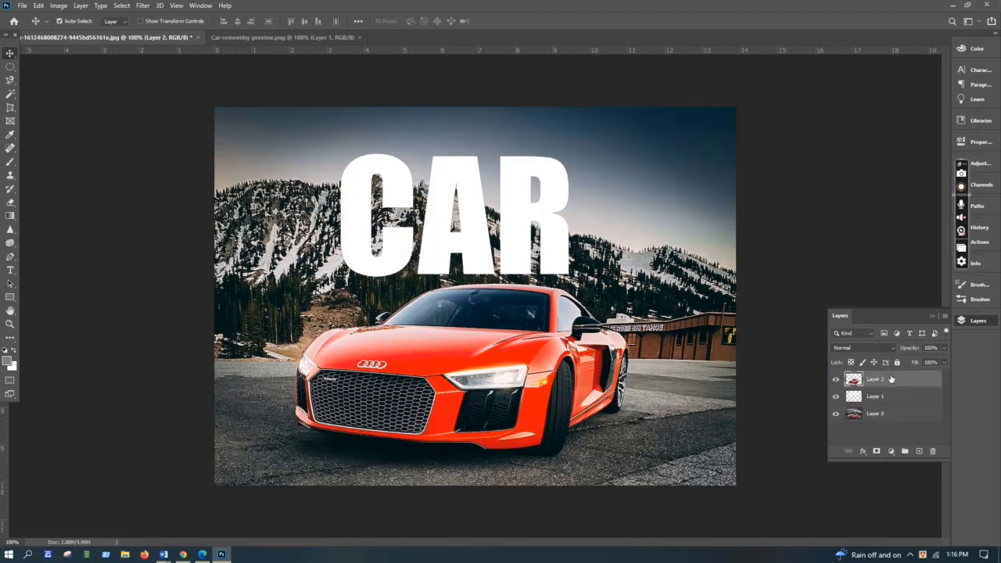
{"action": "left_click", "coordinate": [876, 451]}
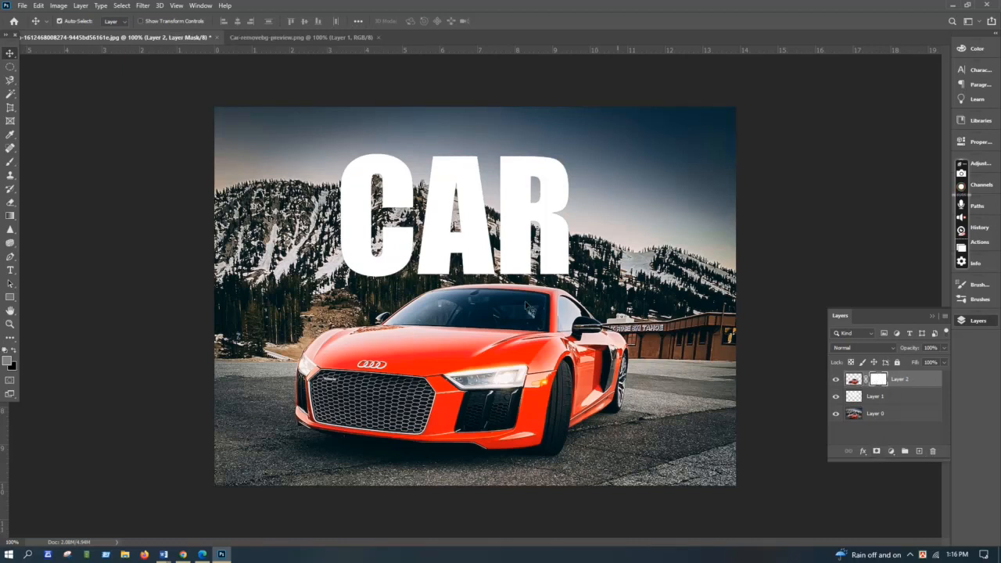
- Scale the CAR lettering up to about 158% and position it so its lower part sits behind the car
{"action": "left_click_drag", "start_coordinate": [366, 176], "coordinate": [386, 194]}
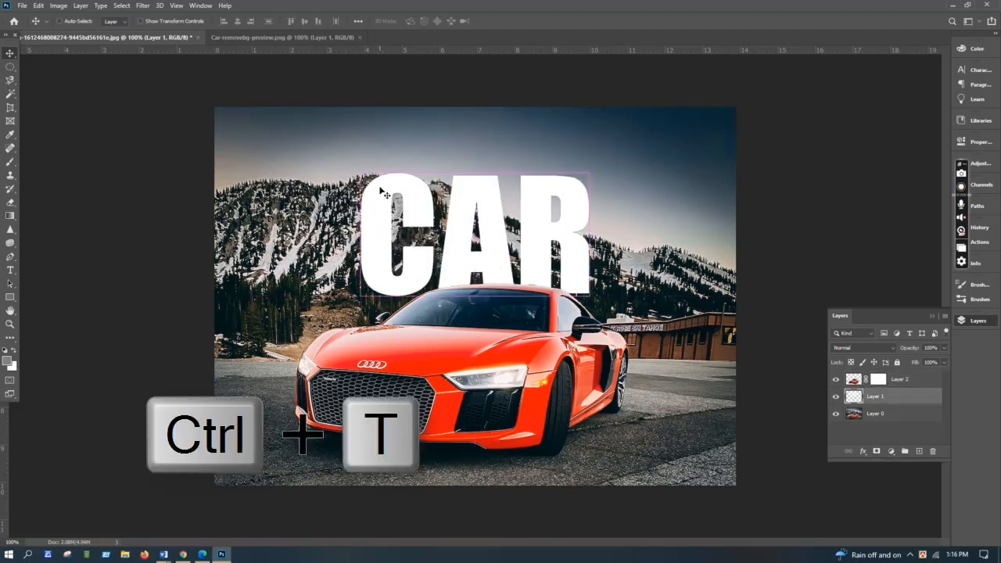
{"action": "key", "text": "ctrl+t"}
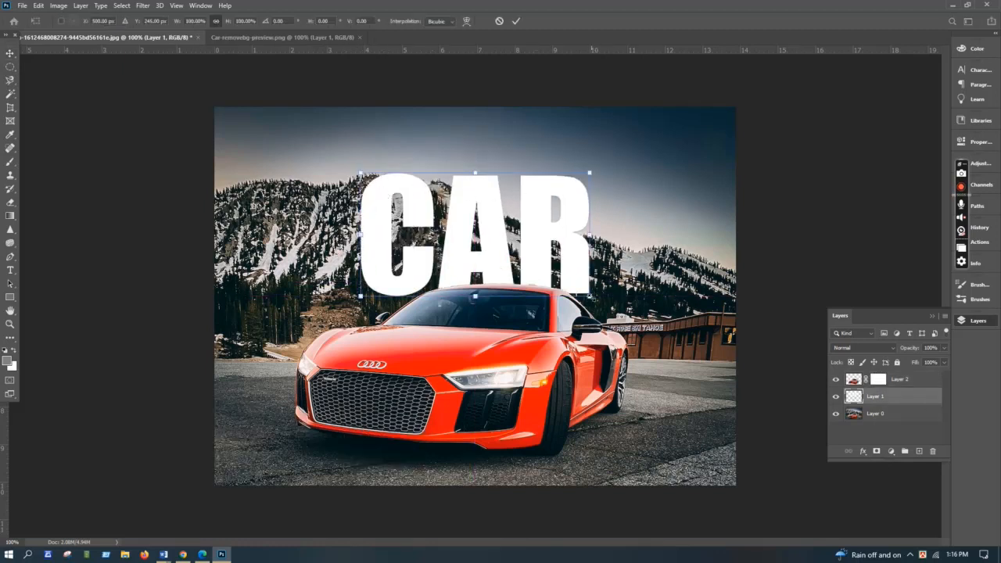
{"action": "left_click_drag", "start_coordinate": [592, 296], "coordinate": [703, 413]}
{"action": "left_click_drag", "start_coordinate": [552, 228], "coordinate": [530, 225]}
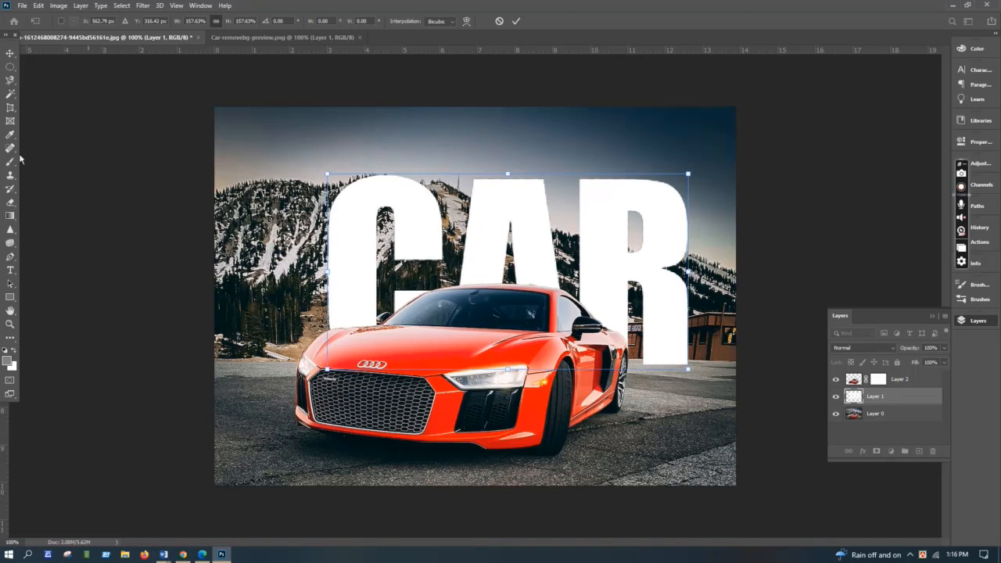
{"action": "left_click", "coordinate": [516, 21]}
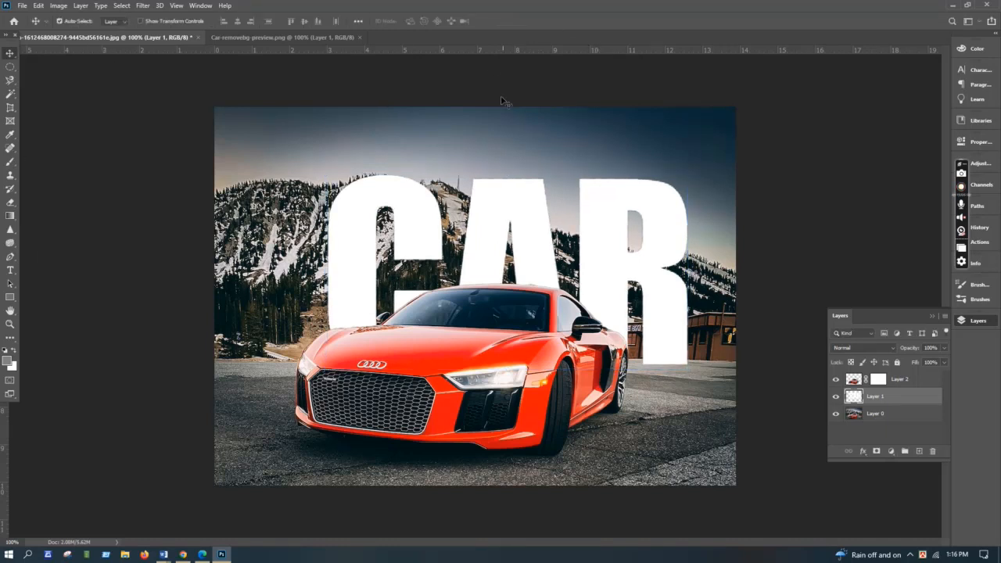
- Target the car layer's mask with the Brush tool and set the foreground color to 808080
{"action": "left_click", "coordinate": [881, 382]}
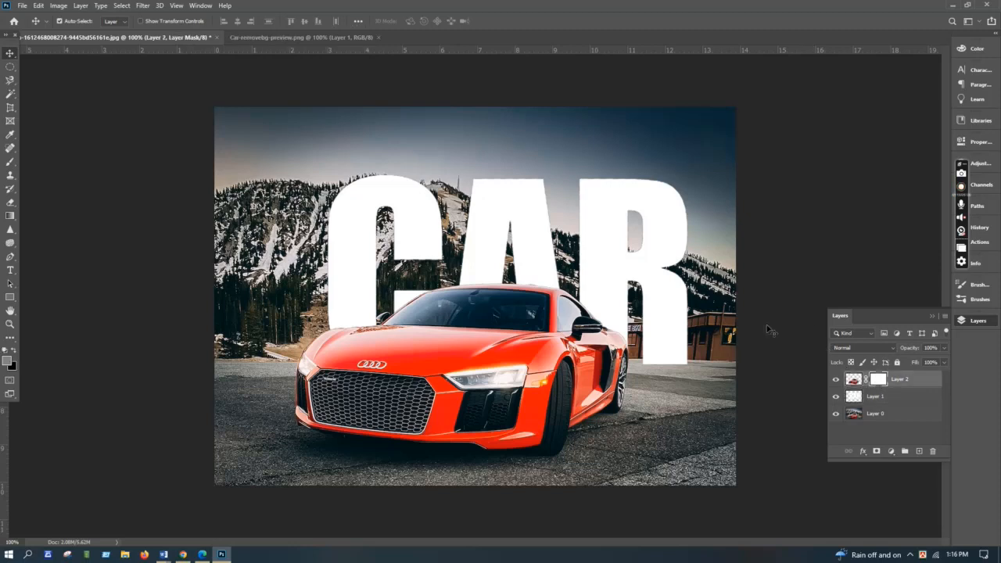
{"action": "left_click", "coordinate": [10, 163]}
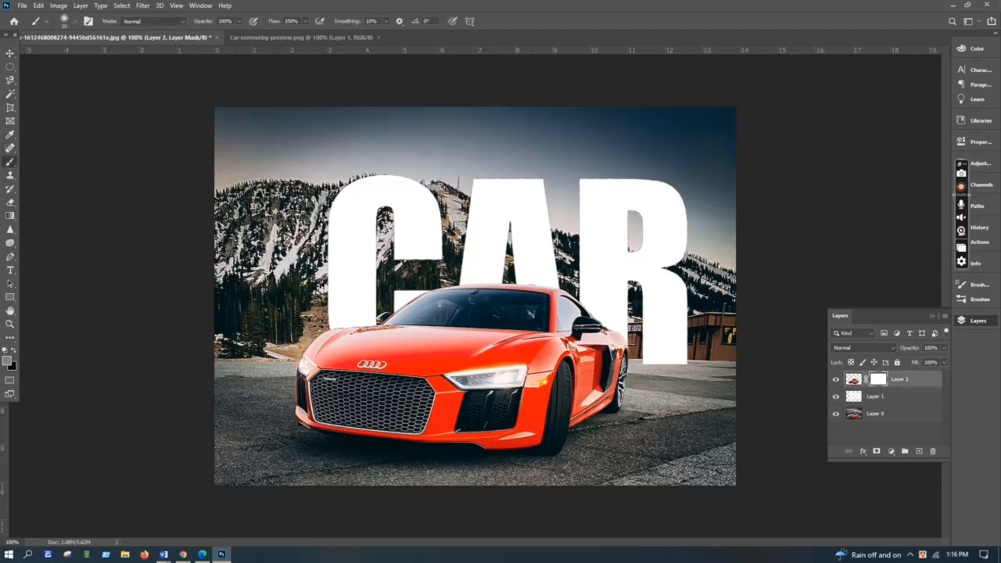
{"action": "left_click", "coordinate": [7, 360]}
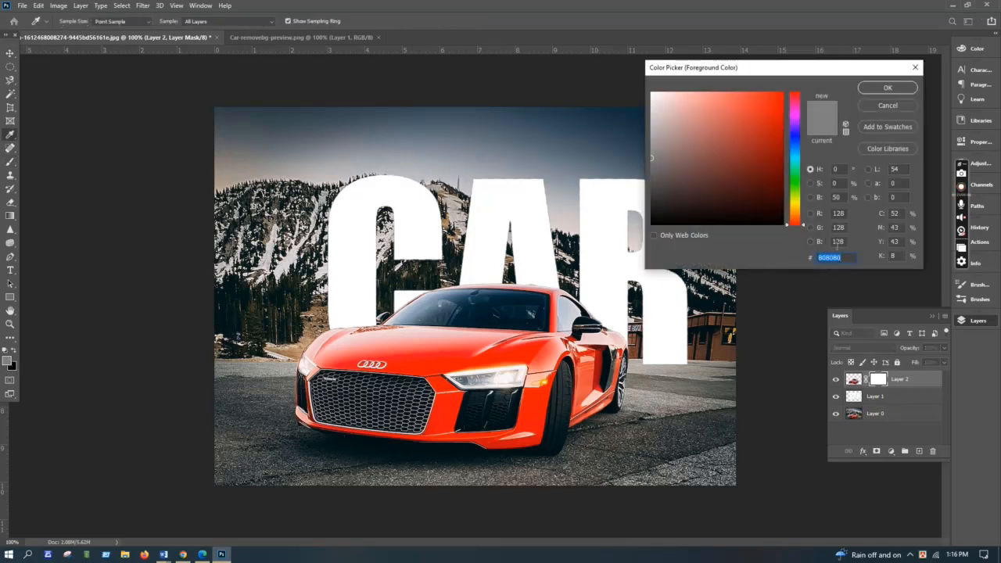
{"action": "left_click", "coordinate": [843, 259]}
{"action": "key", "text": "BackSpace"}
{"action": "key", "text": "BackSpace"}
{"action": "key", "text": "BackSpace"}
{"action": "key", "text": "BackSpace"}
{"action": "key", "text": "BackSpace"}
{"action": "key", "text": "BackSpace"}
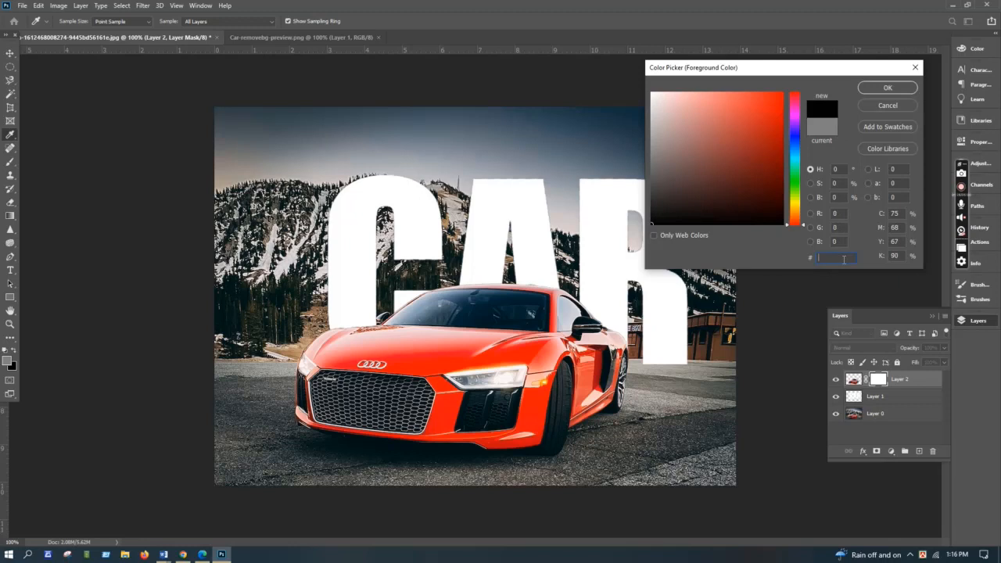
{"action": "type", "text": "808"}
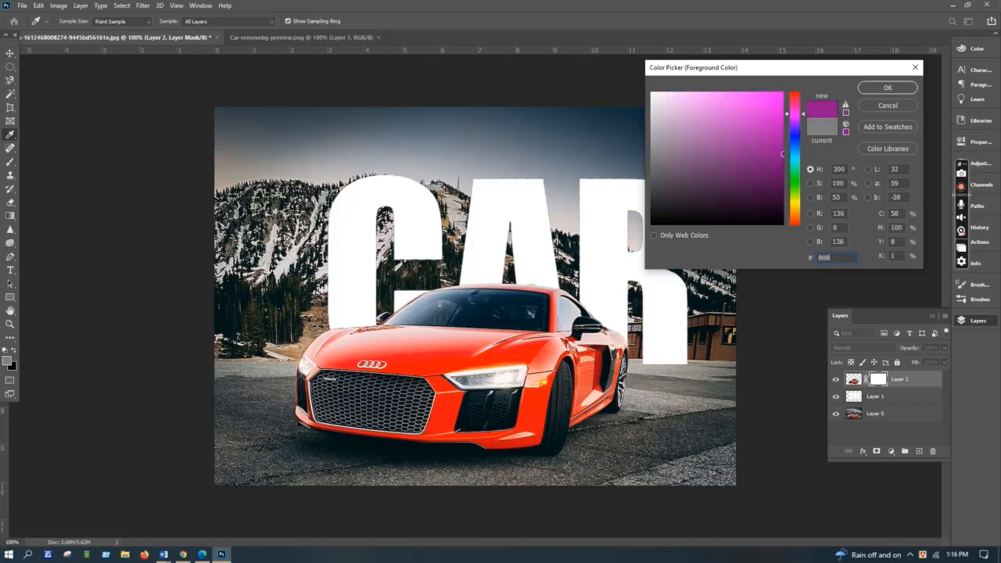
{"action": "type", "text": "080"}
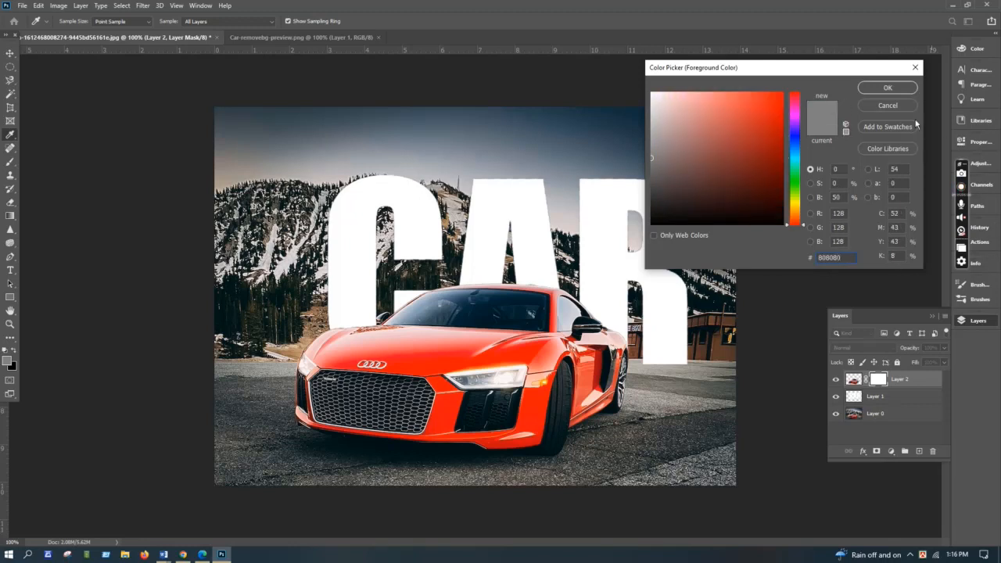
{"action": "left_click", "coordinate": [876, 86]}
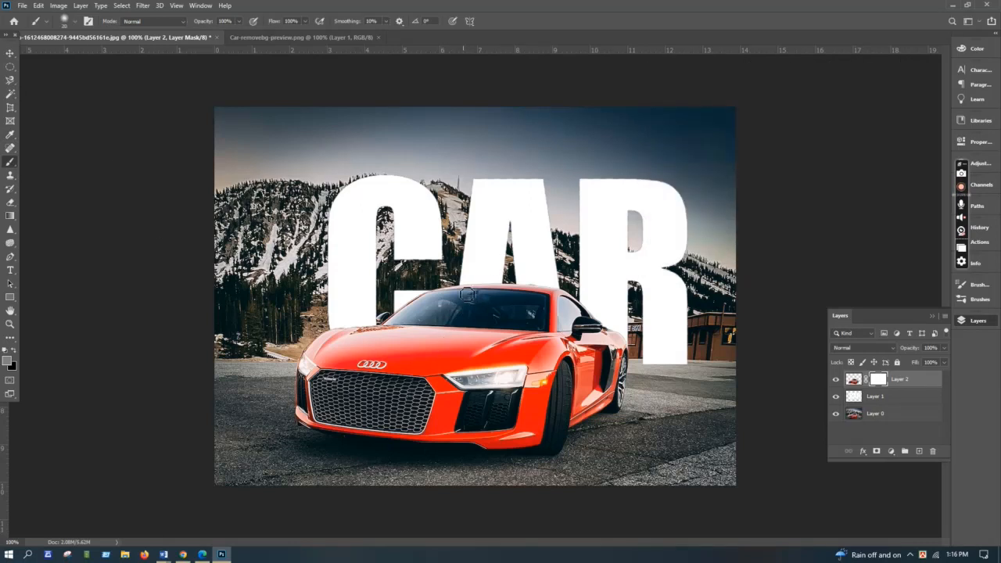
- Paint gray on the car layer's mask over the windshield so the lettering shows semi-transparently through the glass
{"action": "left_click_drag", "start_coordinate": [466, 295], "coordinate": [463, 325]}
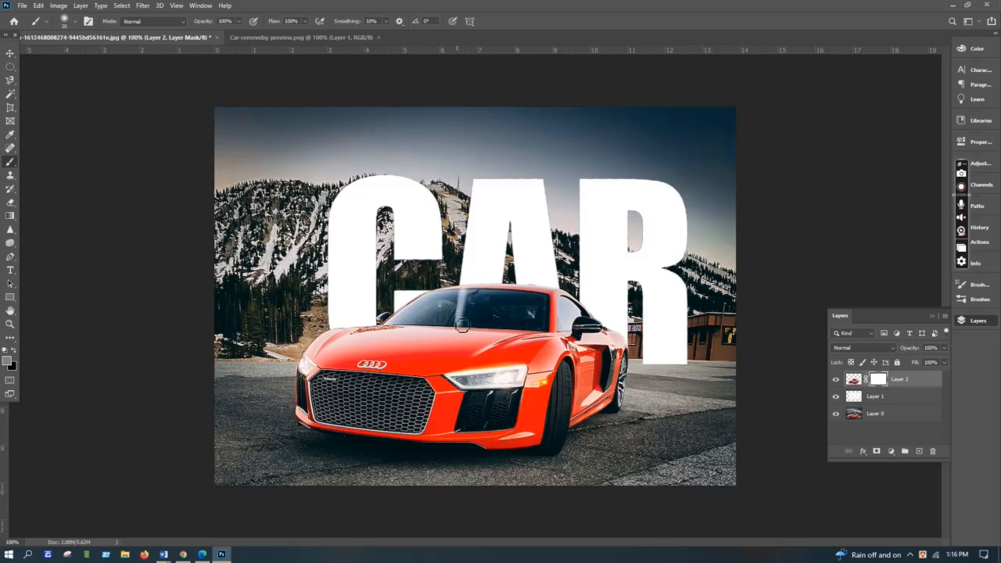
{"action": "mouse_move", "coordinate": [463, 325]}
{"action": "left_mouse_down"}
{"action": "mouse_move", "coordinate": [489, 314]}
{"action": "mouse_move", "coordinate": [485, 305]}
{"action": "left_mouse_up"}
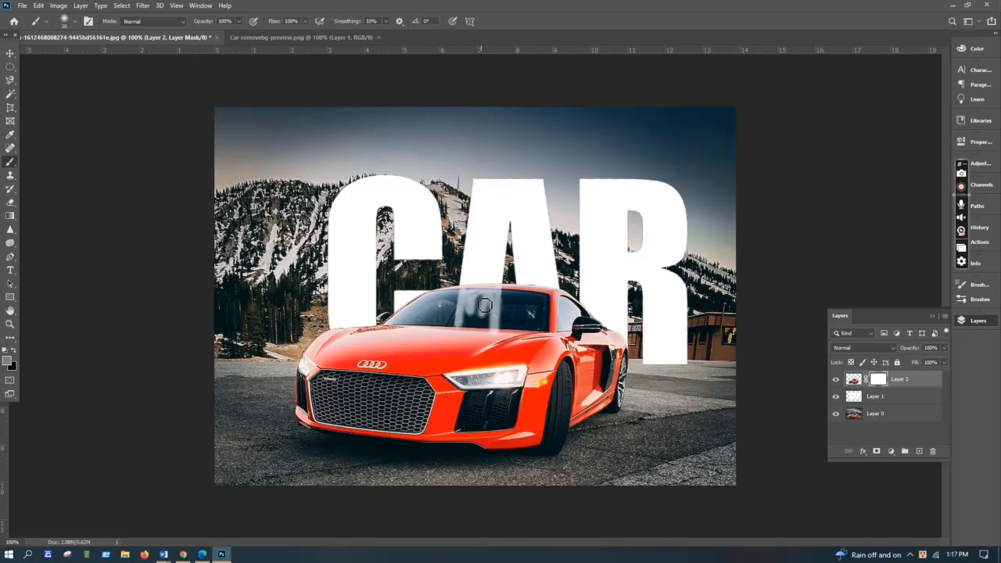
{"action": "mouse_move", "coordinate": [485, 305]}
{"action": "left_mouse_down"}
{"action": "mouse_move", "coordinate": [477, 299]}
{"action": "mouse_move", "coordinate": [481, 307]}
{"action": "left_mouse_up"}
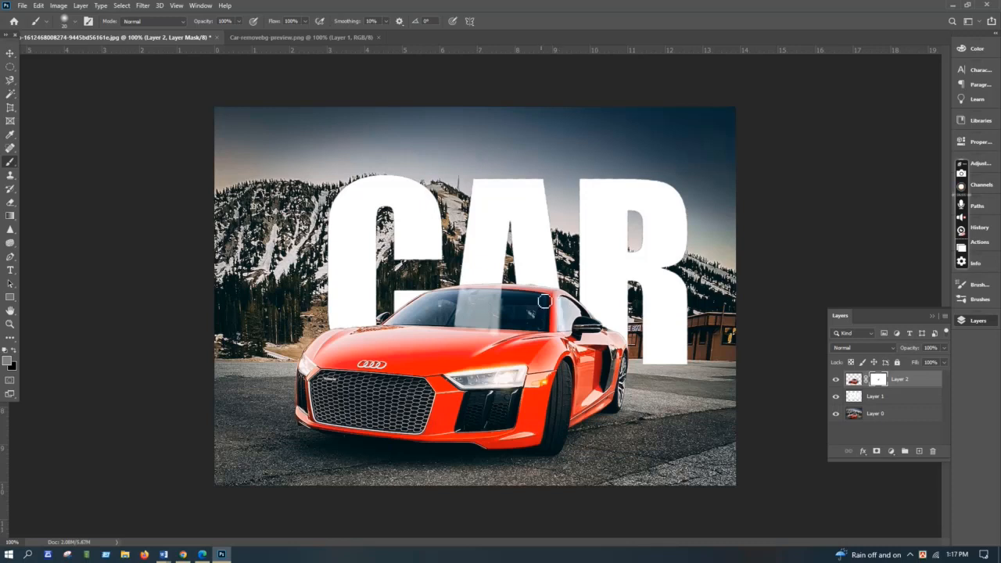
{"action": "left_click_drag", "start_coordinate": [548, 301], "coordinate": [549, 326]}
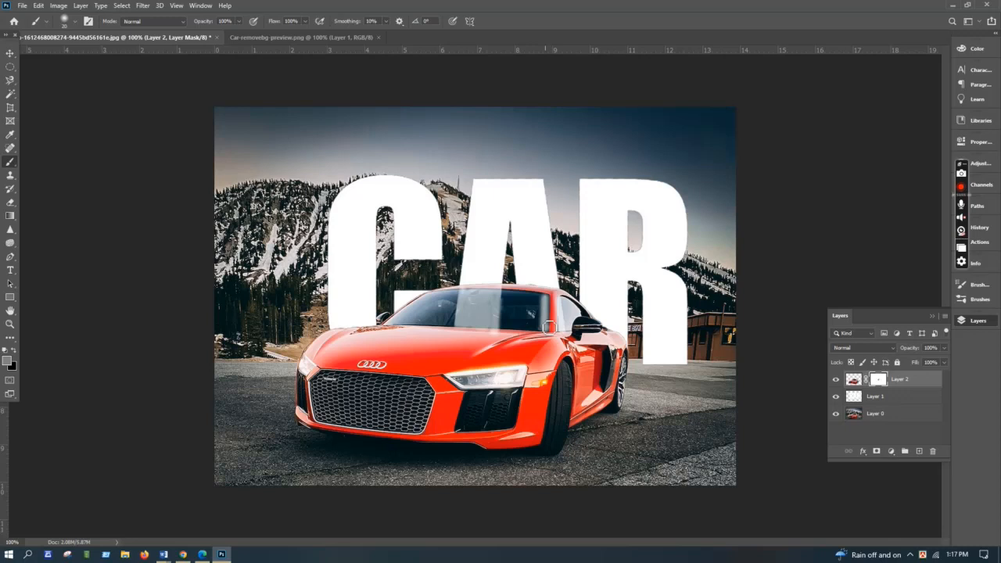
{"action": "key", "text": "ctrl+z"}
{"action": "left_click_drag", "start_coordinate": [524, 310], "coordinate": [526, 320]}
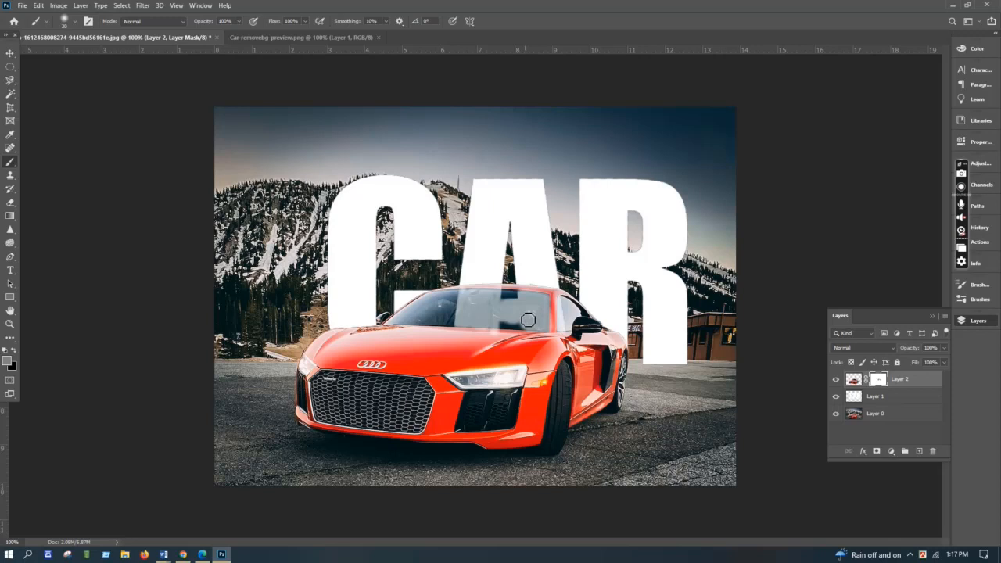
{"action": "left_click_drag", "start_coordinate": [528, 320], "coordinate": [414, 326]}
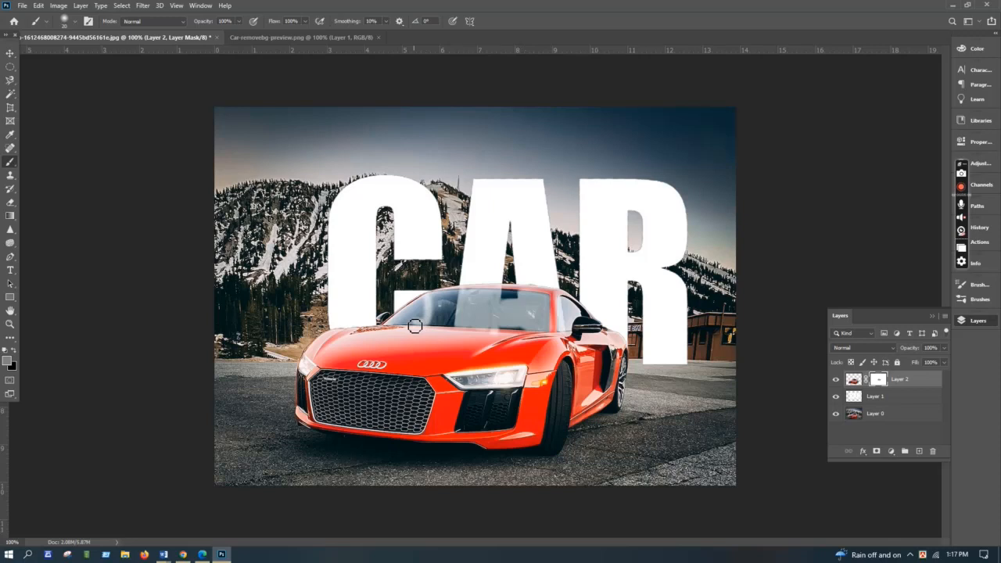
{"action": "left_click_drag", "start_coordinate": [415, 326], "coordinate": [443, 319]}
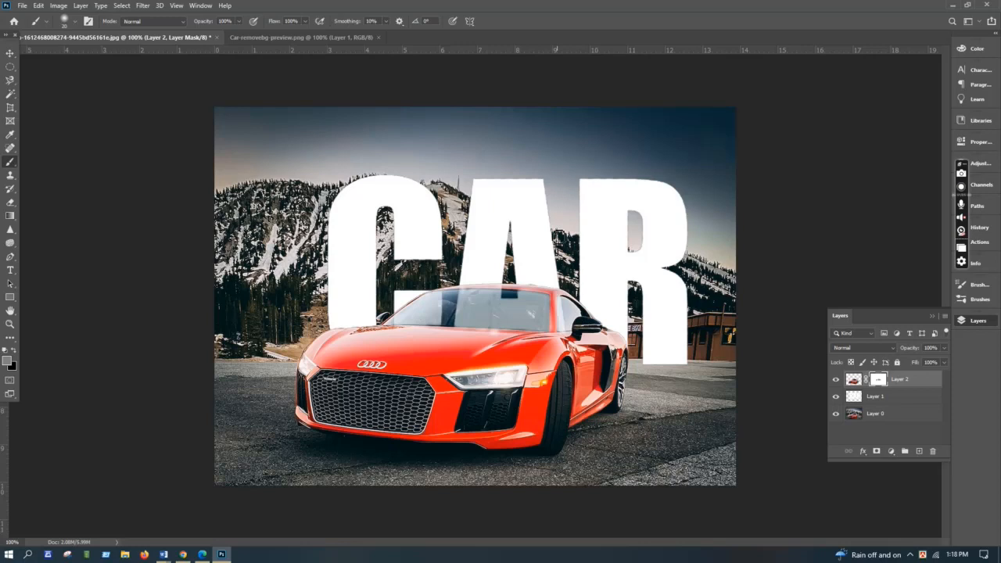
- Nudge the CAR lettering on Layer 1 slightly upward behind the car
{"action": "key", "text": "v"}
{"action": "left_click", "coordinate": [488, 207]}
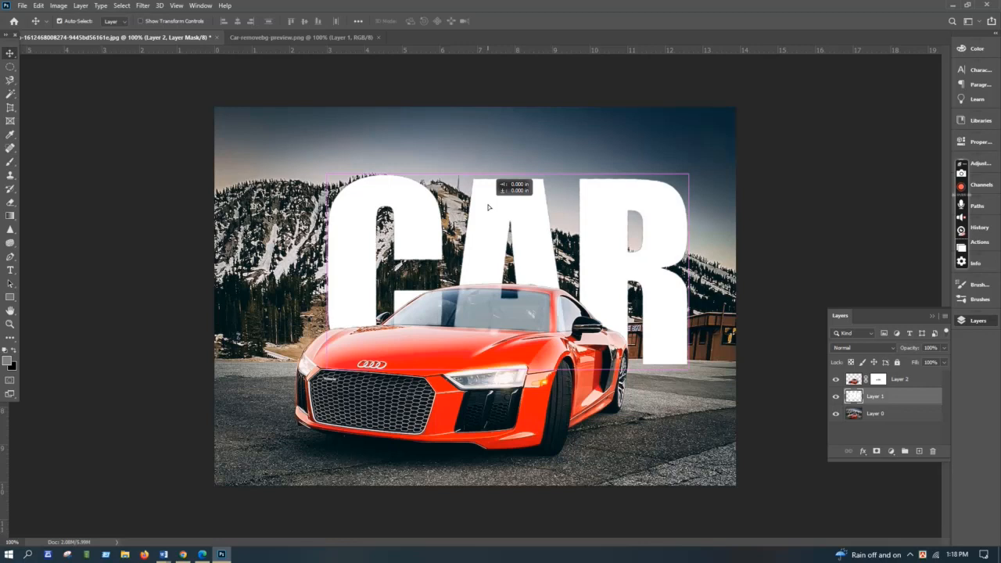
{"action": "left_click_drag", "start_coordinate": [488, 208], "coordinate": [487, 202]}
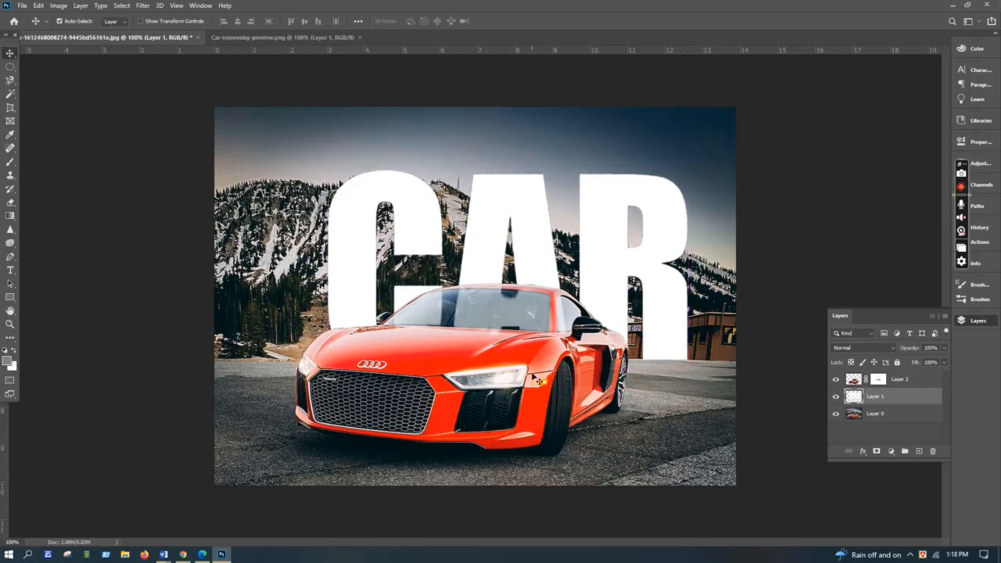